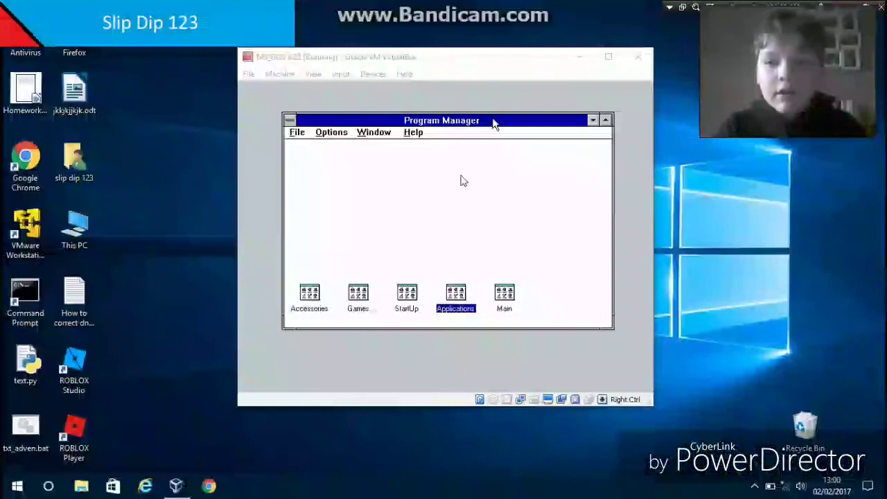
Step: Focus the VM, look in Accessories, then launch Control Panel from the Main group
click(463, 180)
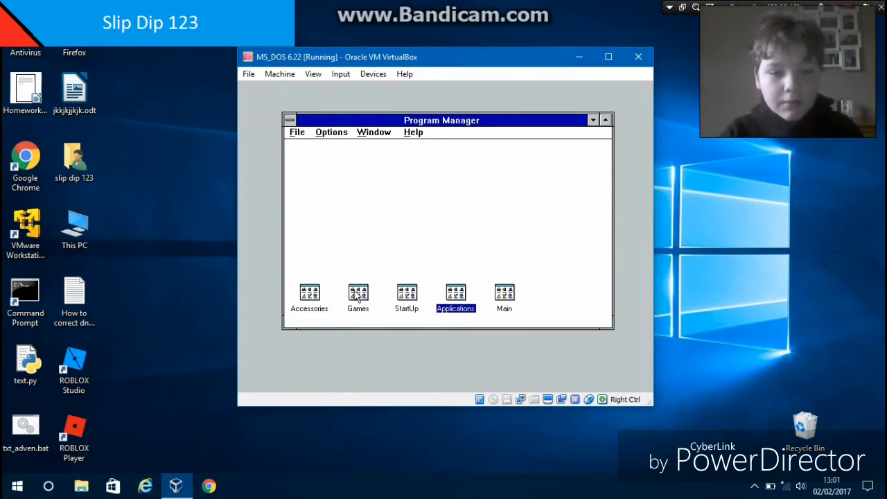
double_click(309, 298)
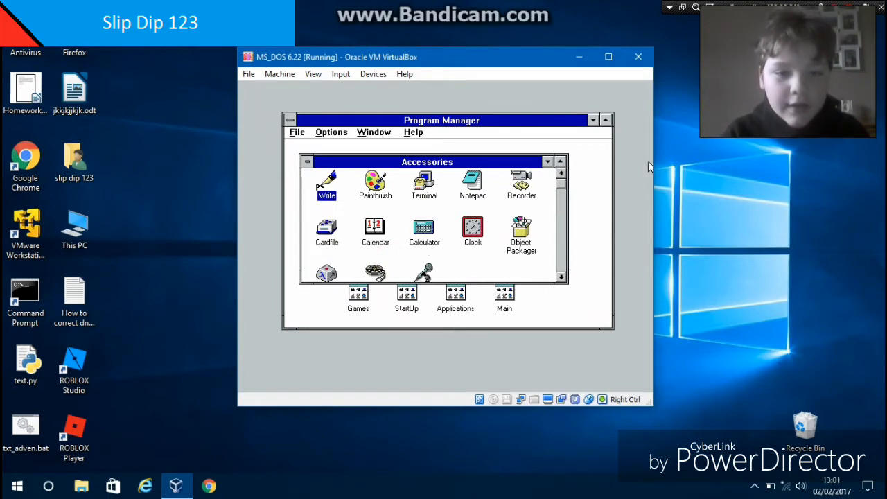
double_click(307, 162)
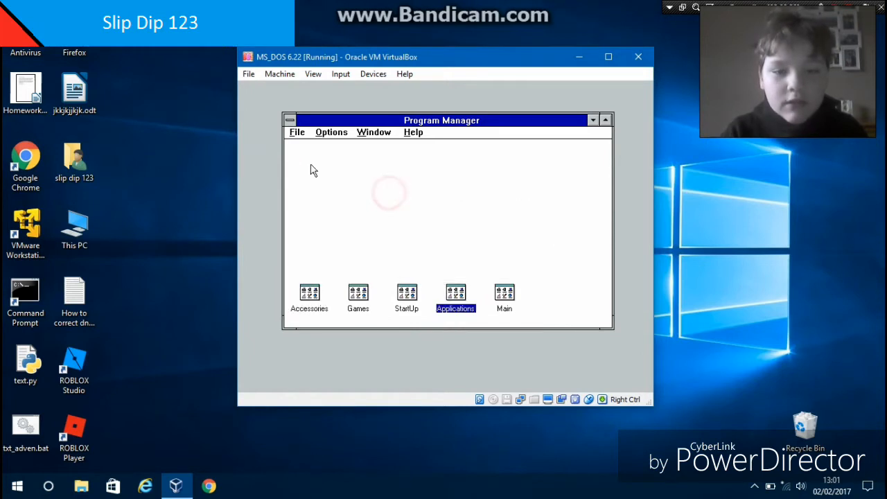
double_click(516, 299)
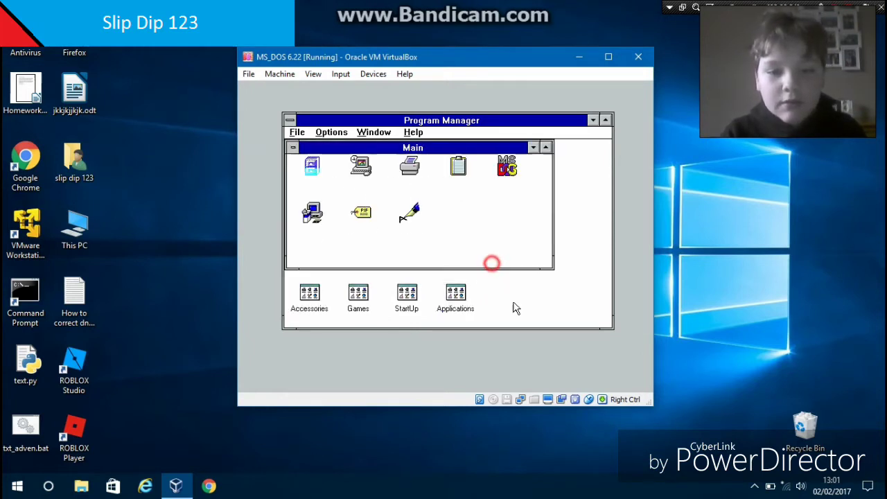
double_click(361, 169)
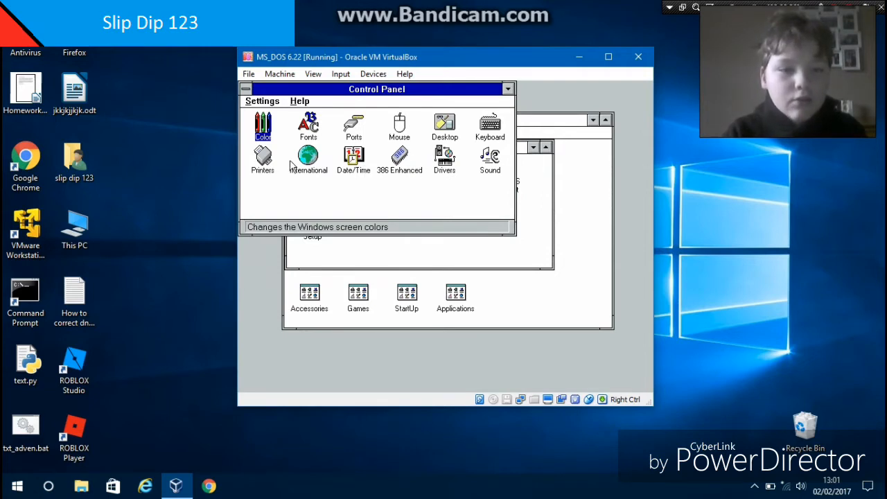
Step: In Drivers, add the Creative Labs Sound Blaster 1.5 driver, reaching the Disk #3 prompt
double_click(445, 161)
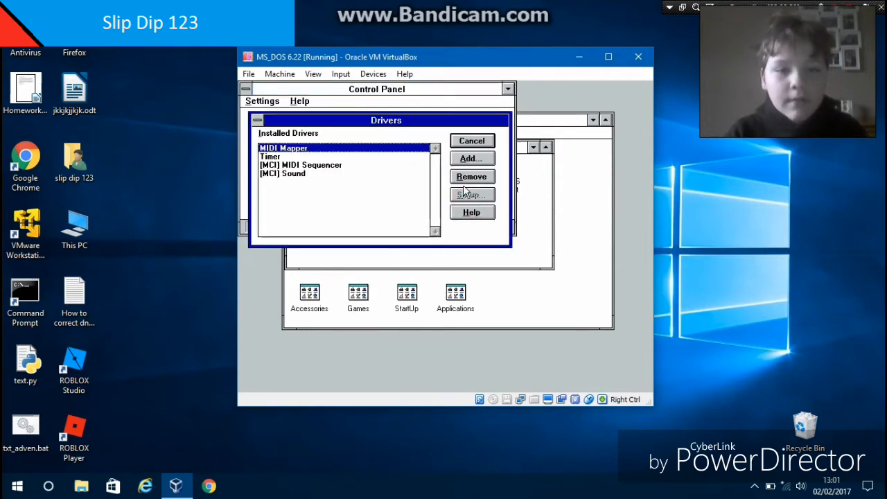
click(470, 159)
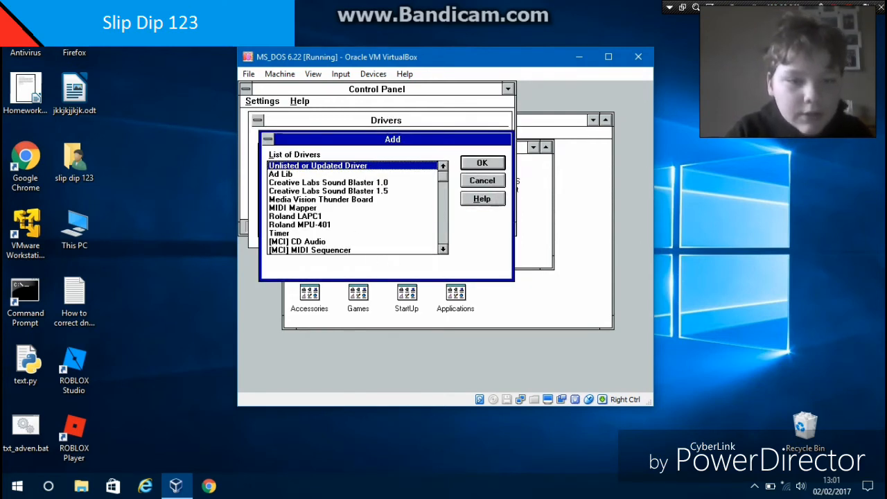
click(352, 191)
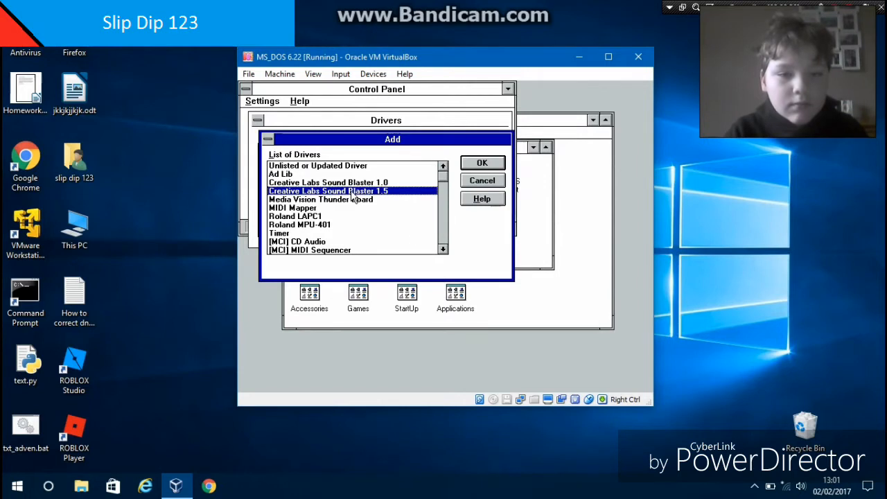
click(482, 163)
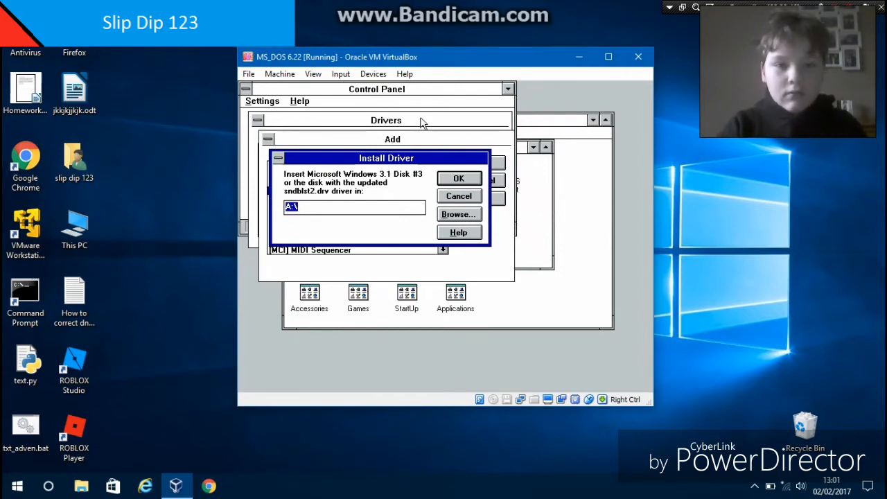
Step: Mount Disk03.img as the virtual floppy via Devices > Floppy Drives
click(373, 74)
mouse_move(400, 104)
click(538, 106)
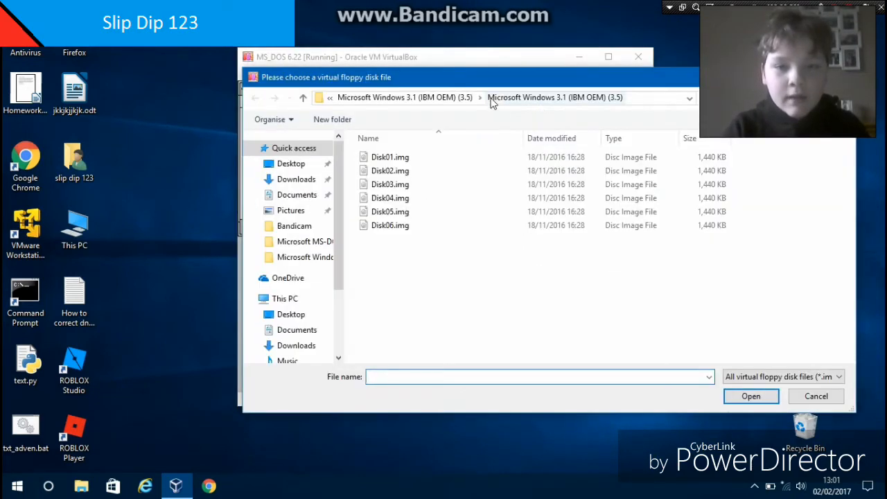
click(408, 186)
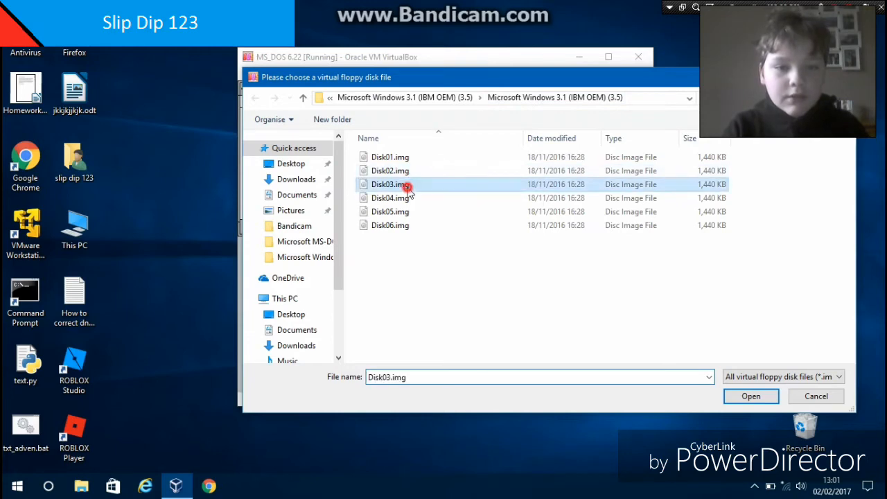
click(750, 396)
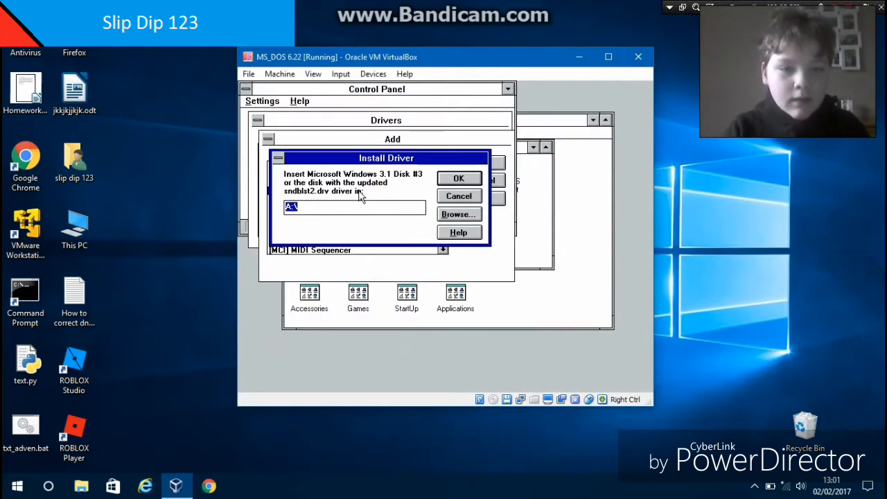
Step: Confirm the disk, set Sound Blaster 1.5 to port 220 with interrupt 5, and finish adding the driver
click(455, 179)
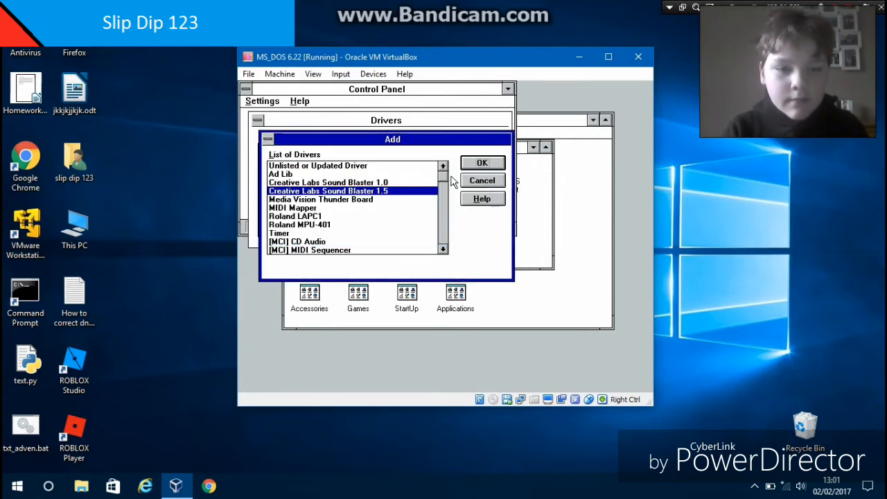
double_click(380, 191)
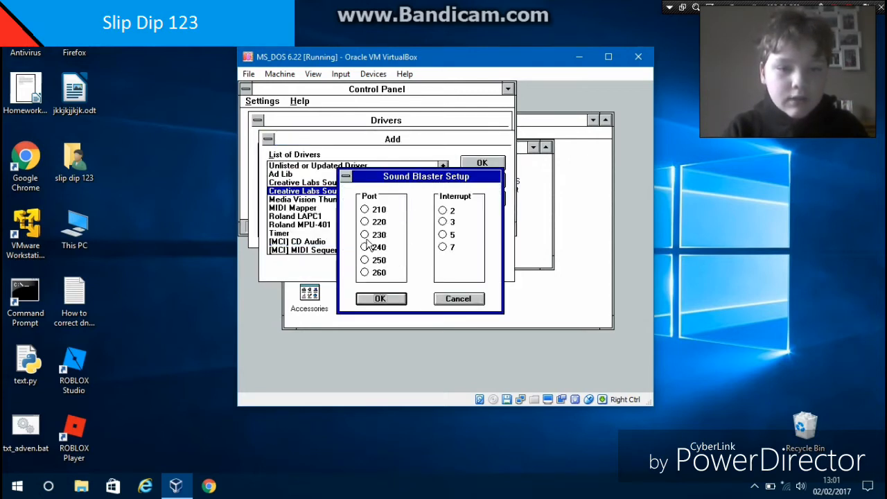
click(365, 222)
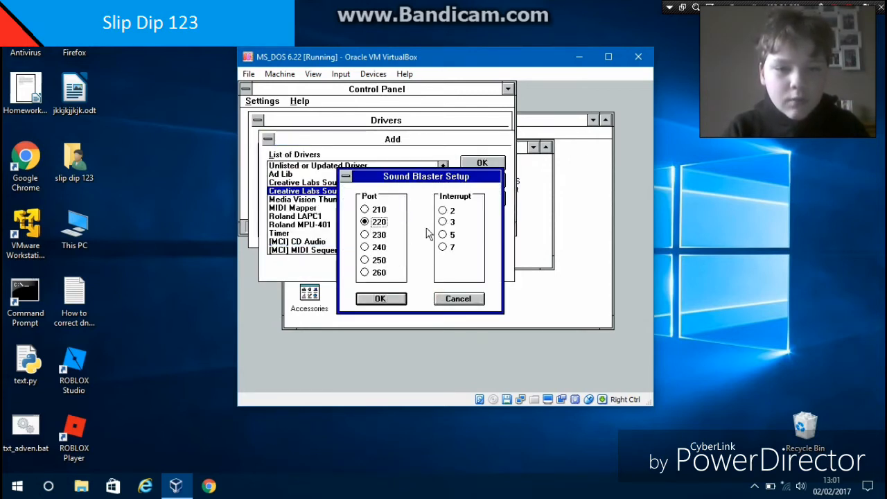
click(380, 299)
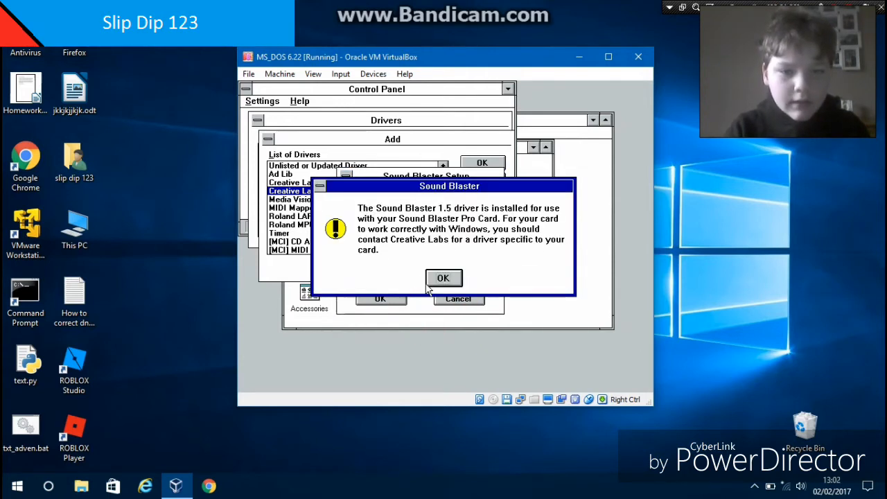
click(443, 279)
click(483, 163)
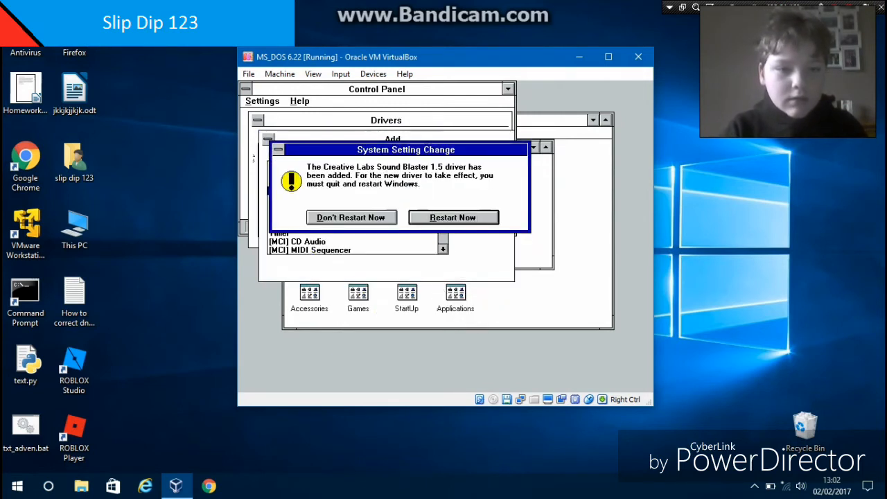
Step: Restart Windows for the new driver, collapse the Main group and request to exit Windows
click(453, 218)
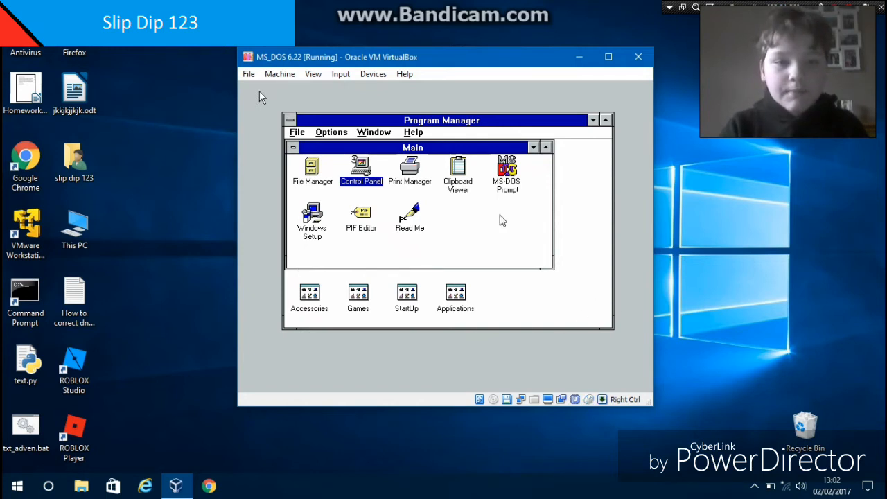
click(392, 122)
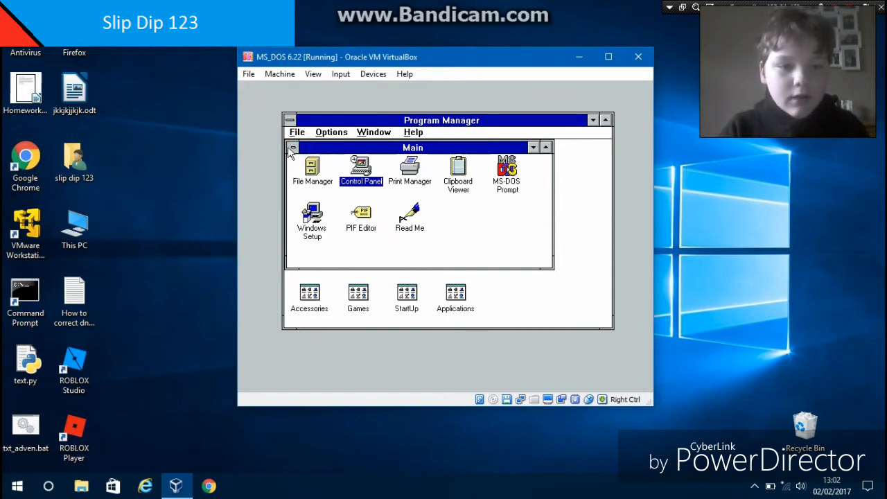
double_click(292, 148)
double_click(290, 120)
Step: Exit to the DOS prompt and relaunch Windows with the win command
click(412, 256)
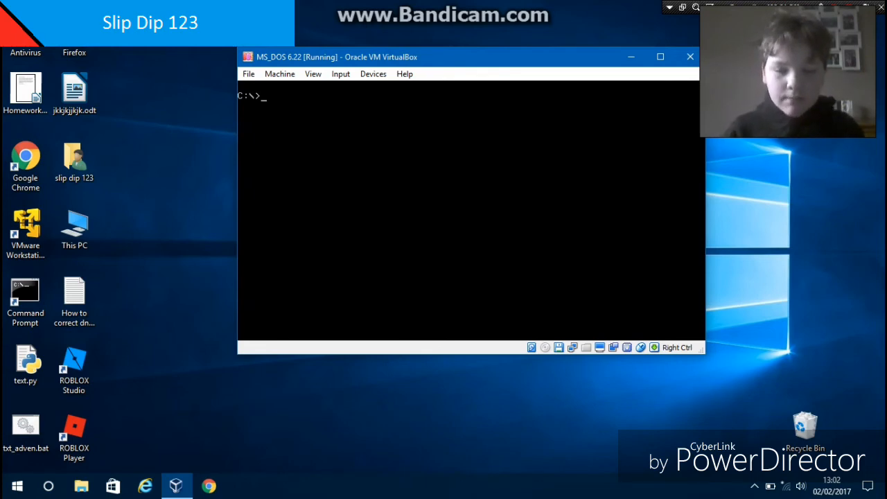
text(win)
key(Return)
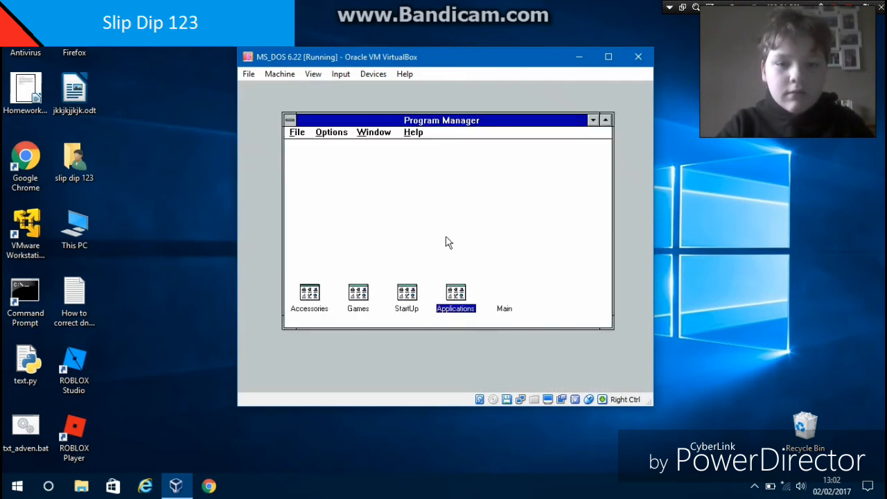